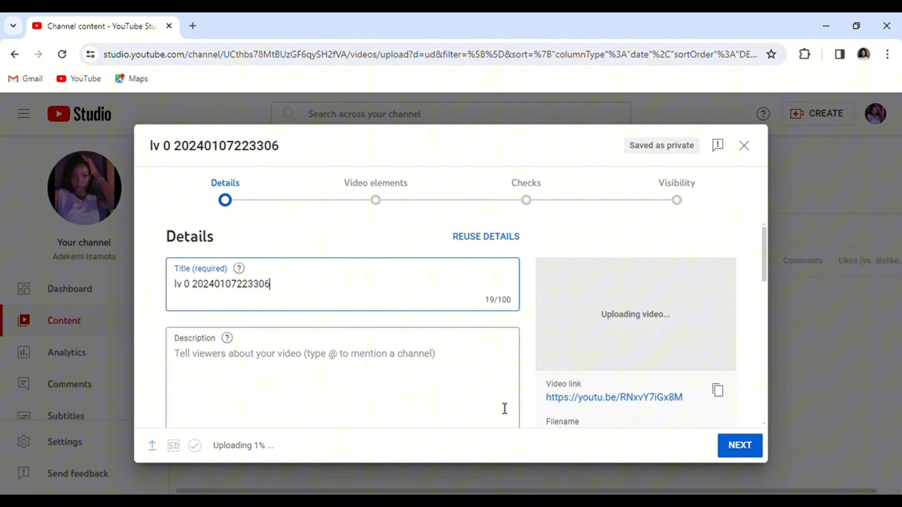
Scroll past Audience and expand SHOW MORE to reveal the Paid promotion and Altered content questions
scroll(765, 425, down, 5)
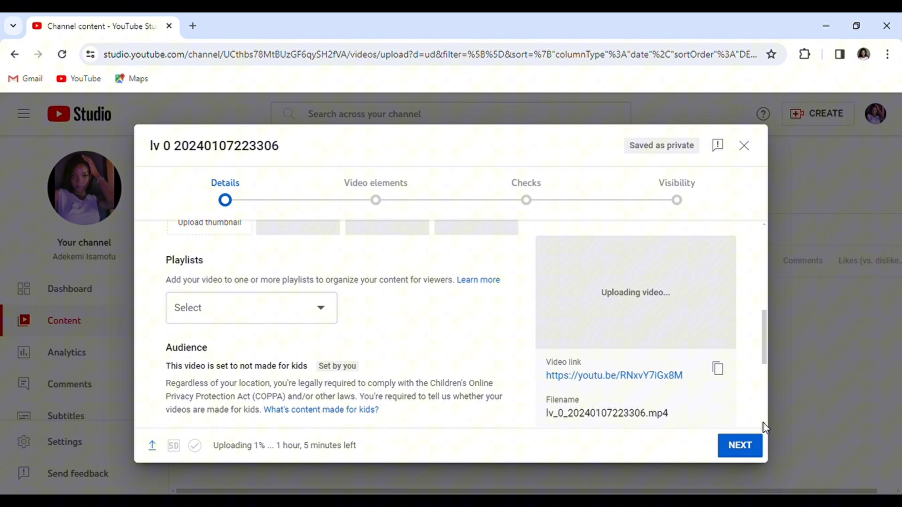
scroll(765, 428, down, 3)
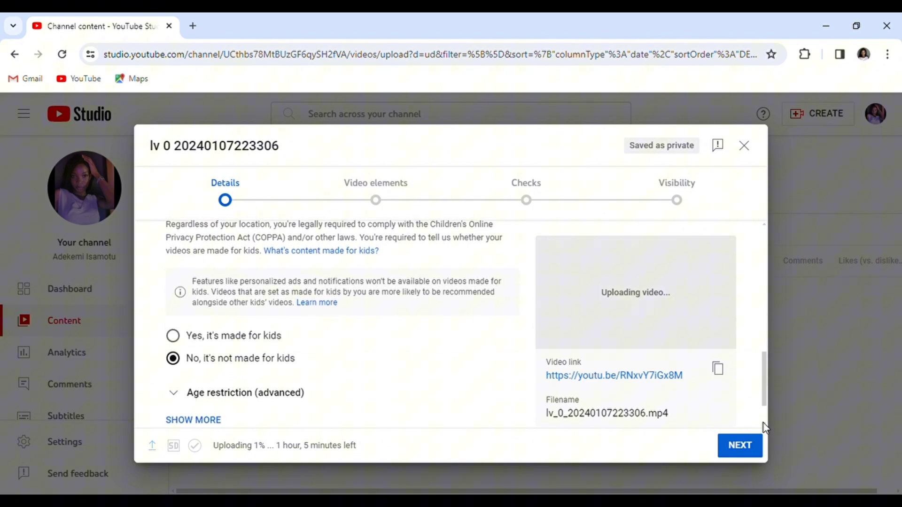
scroll(765, 427, down, 2)
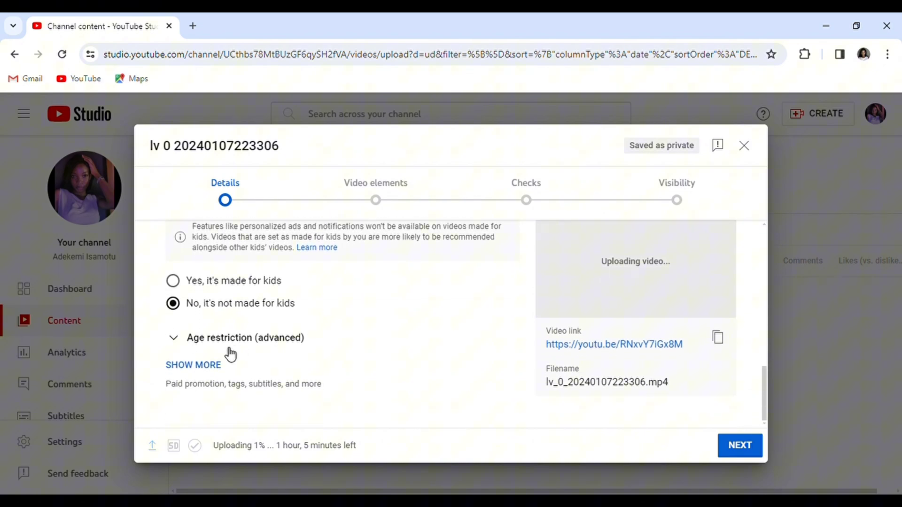
click(209, 370)
scroll(398, 278, down, 3)
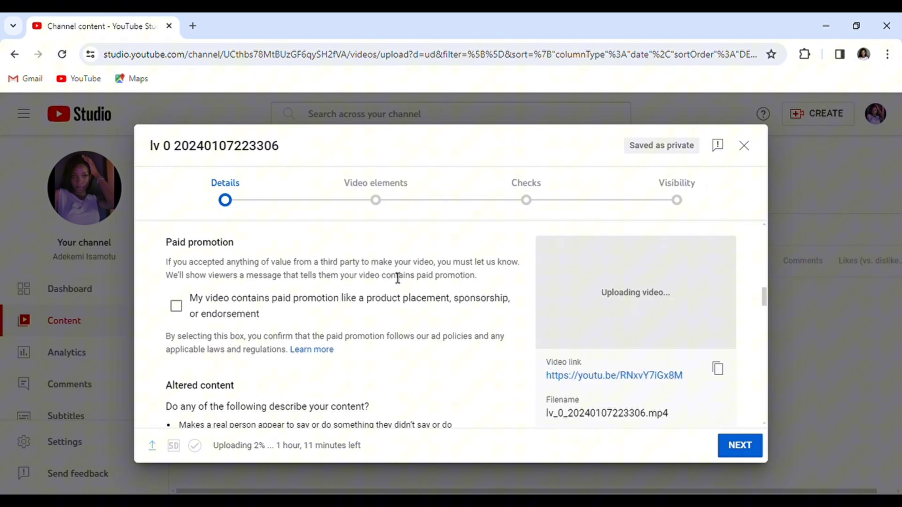
scroll(395, 279, down, 3)
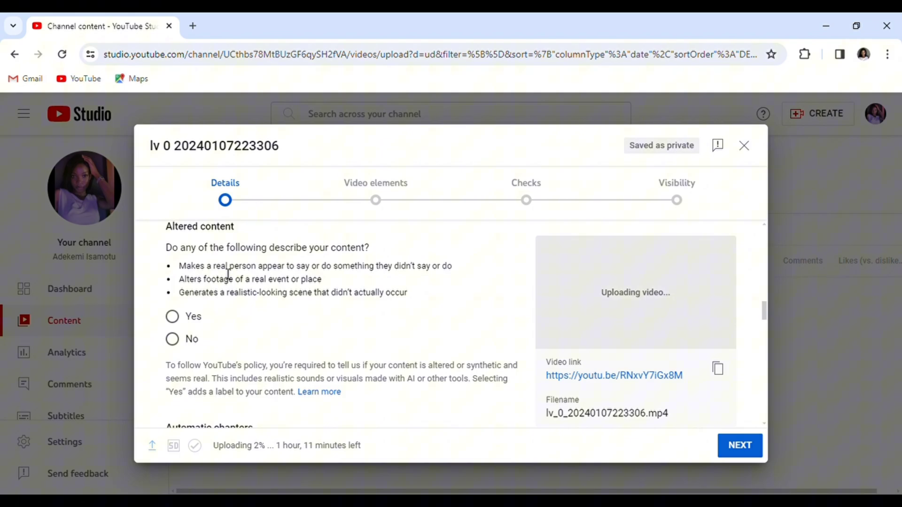
scroll(764, 425, down, 3)
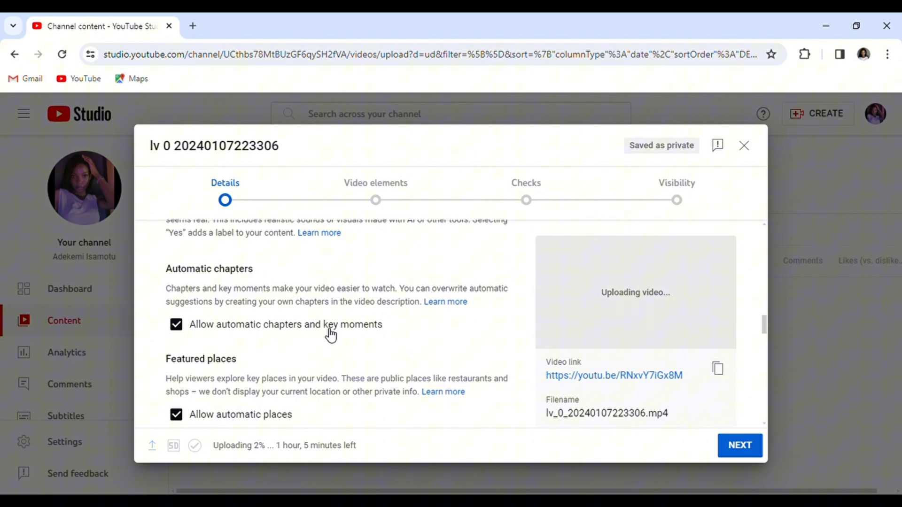
scroll(331, 336, down, 2)
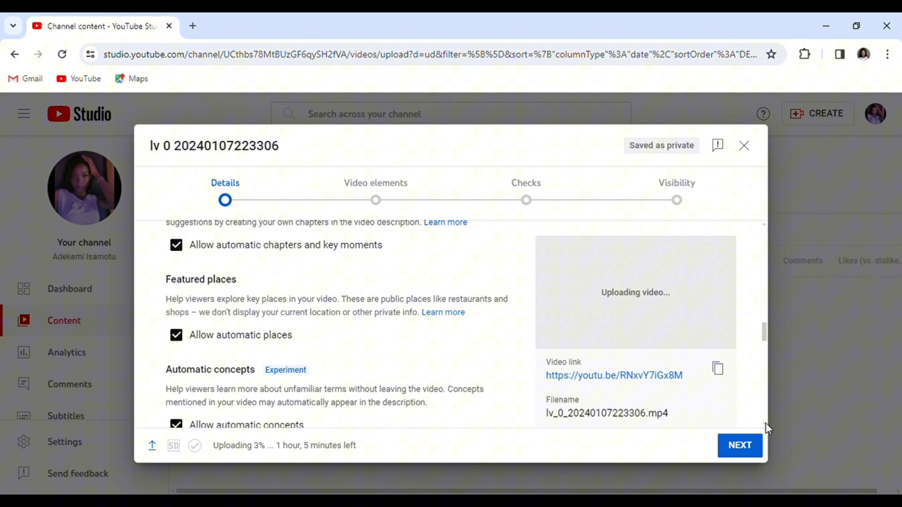
scroll(769, 429, down, 3)
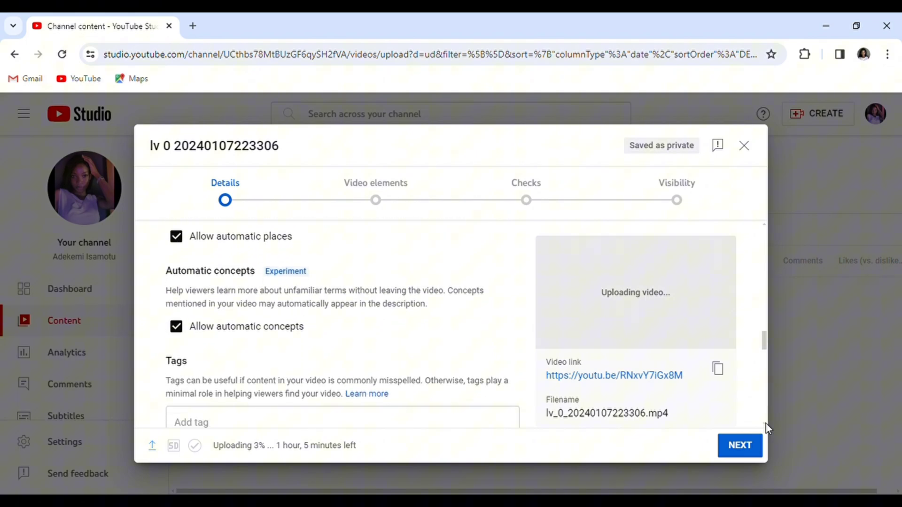
scroll(768, 429, down, 1)
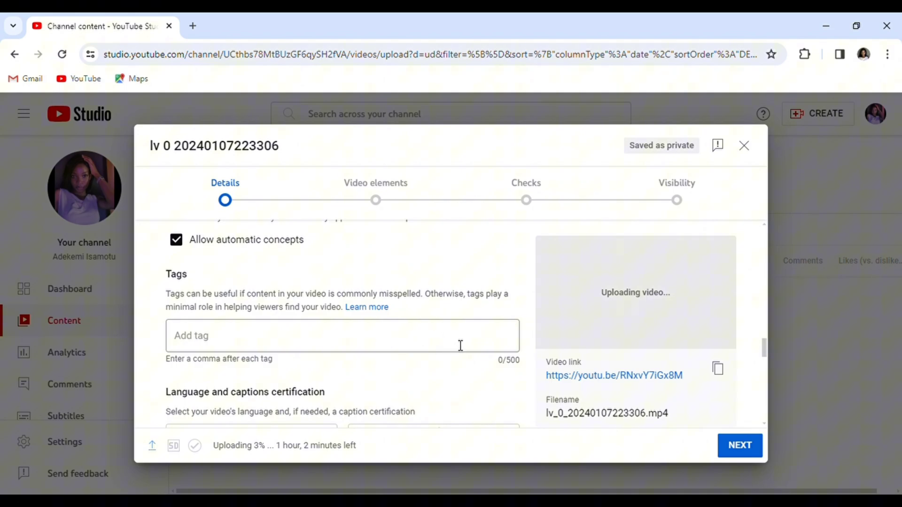
scroll(765, 427, up, 4)
scroll(767, 428, down, 2)
scroll(767, 428, down, 1)
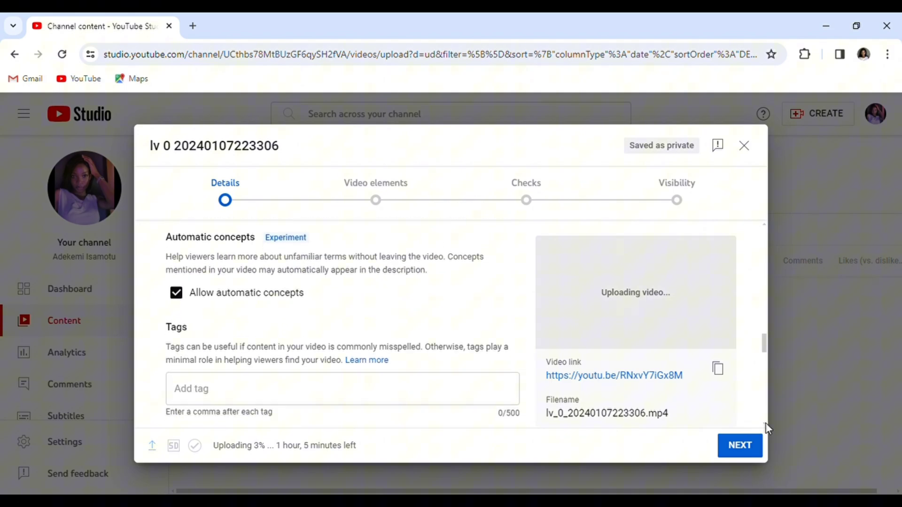
scroll(767, 428, down, 1)
scroll(767, 429, down, 1)
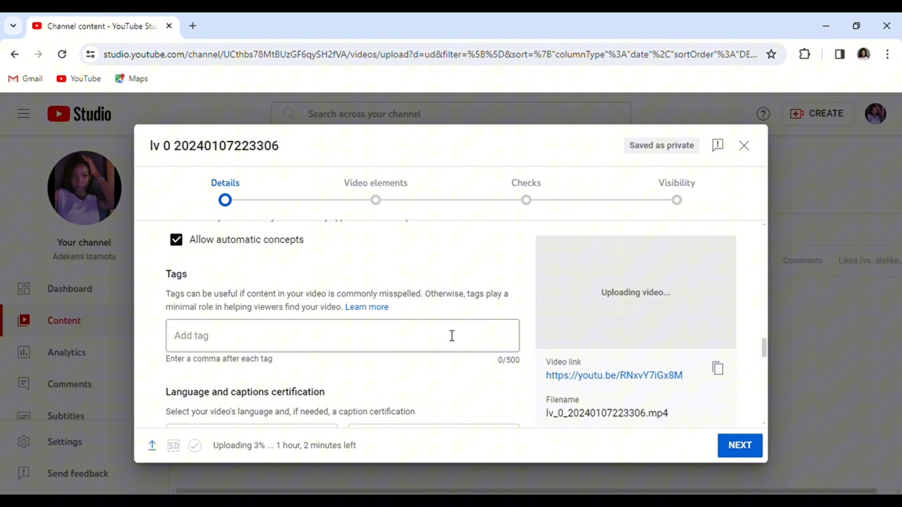
scroll(765, 427, up, 4)
scroll(765, 427, down, 2)
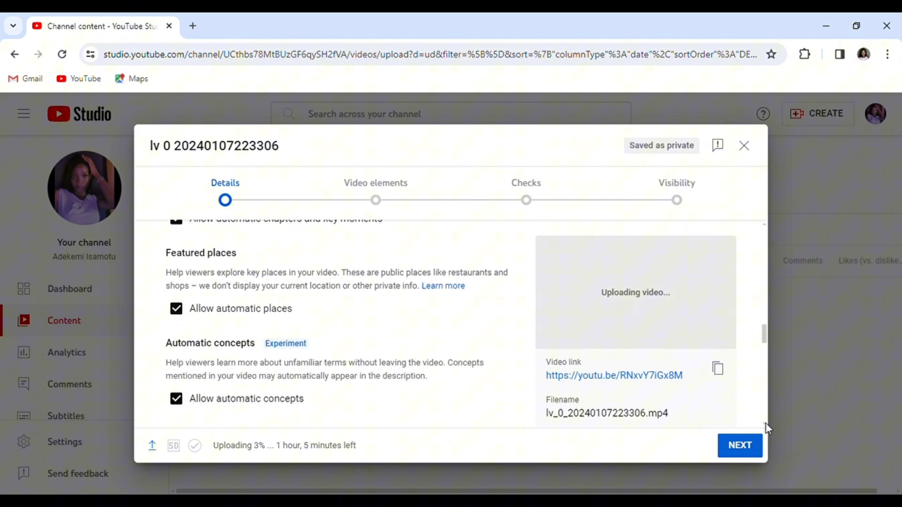
scroll(767, 428, down, 1)
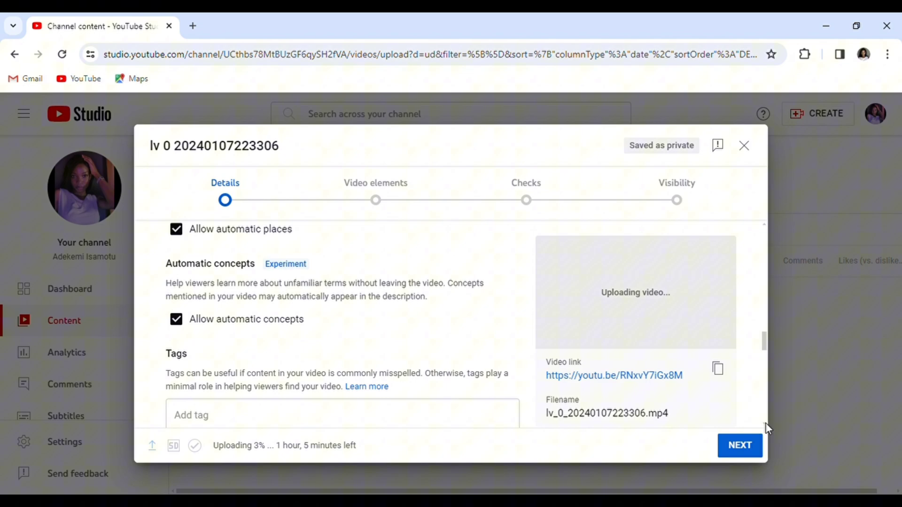
scroll(768, 429, down, 1)
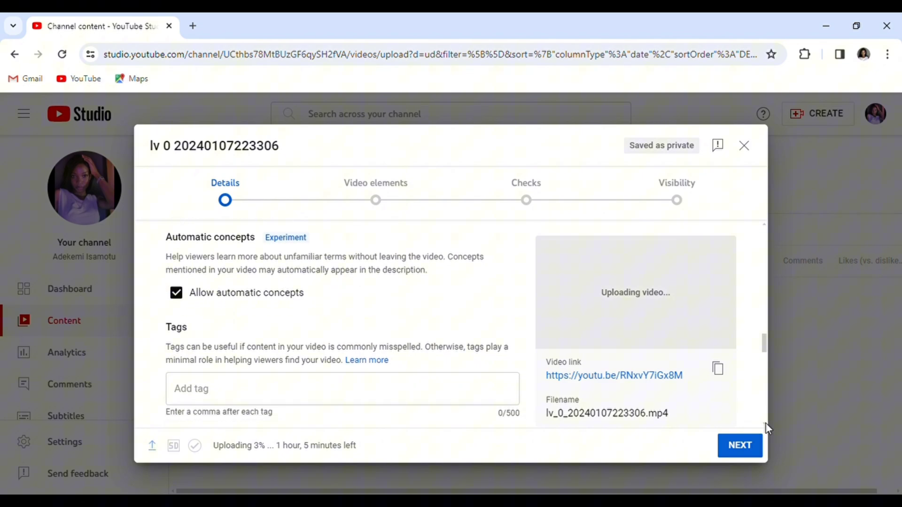
scroll(767, 428, down, 1)
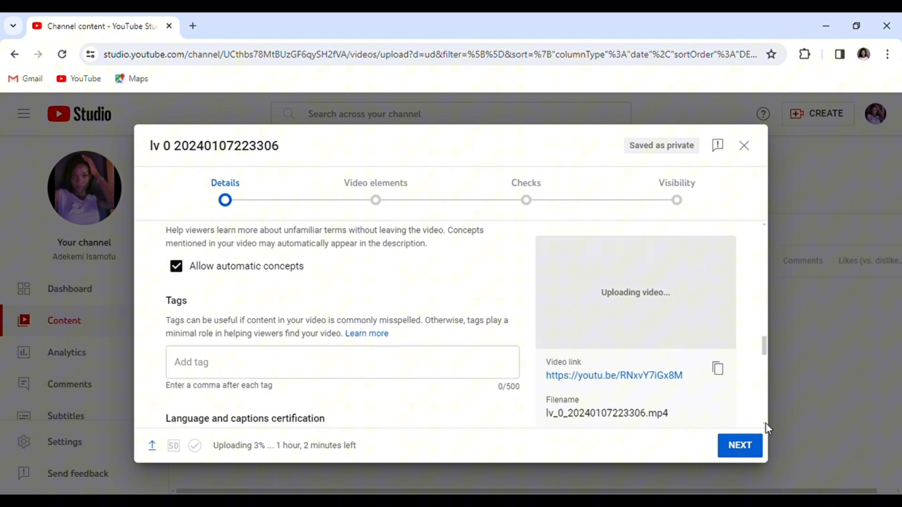
scroll(768, 429, down, 1)
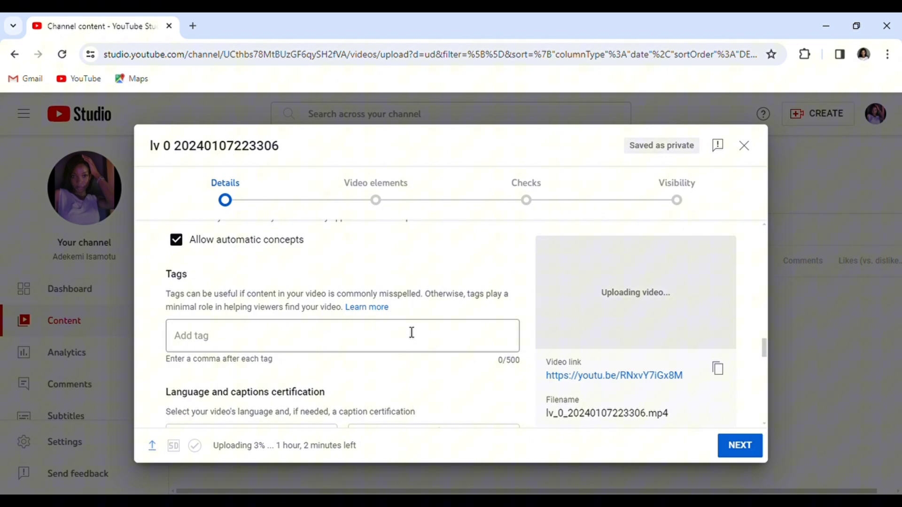
scroll(766, 430, down, 5)
scroll(767, 430, down, 4)
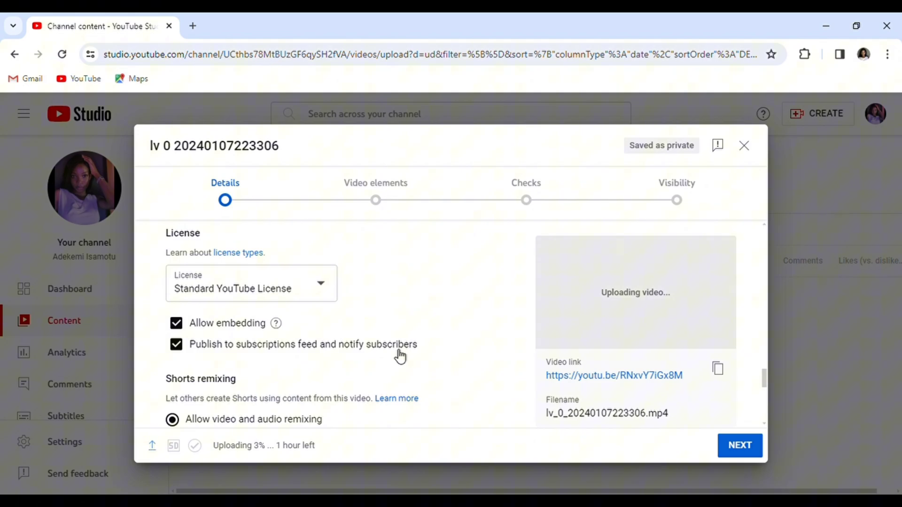
Open the Category dropdown and browse the category list, leaving People & Blogs selected
scroll(399, 358, down, 5)
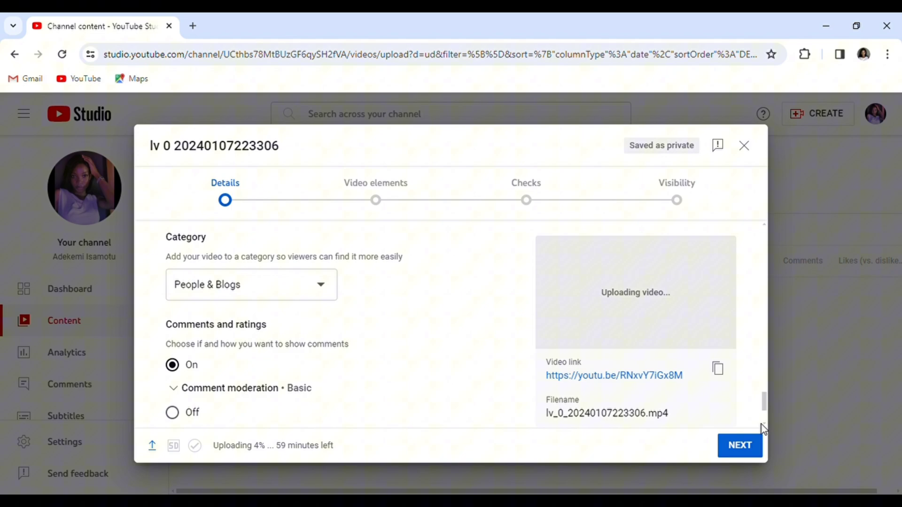
click(323, 294)
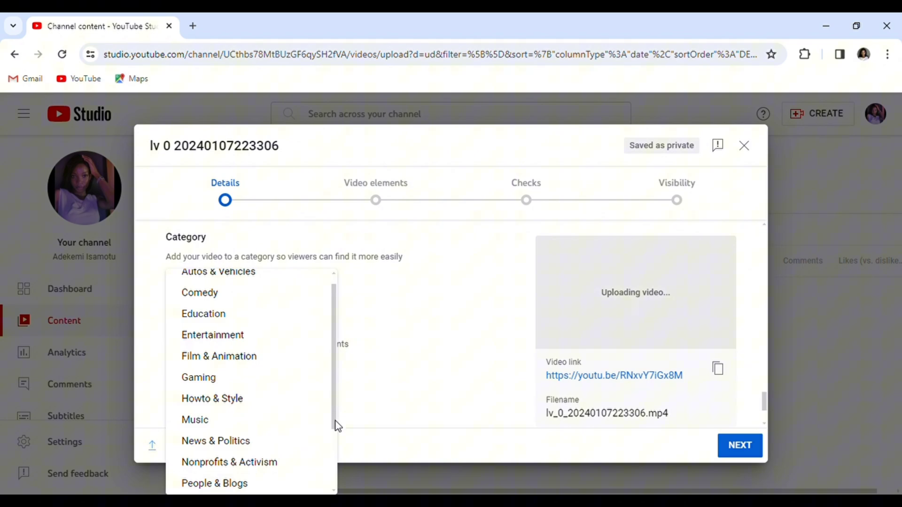
drag(336, 425, 350, 385)
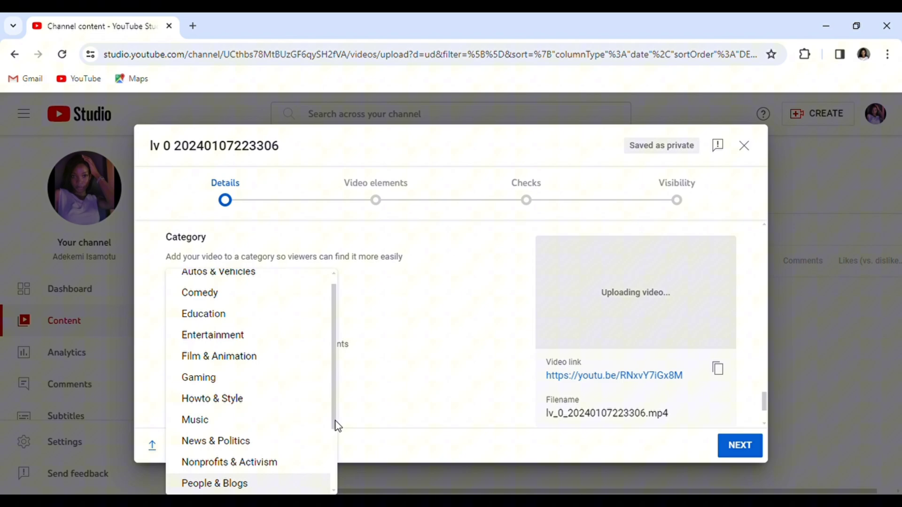
drag(334, 424, 341, 484)
scroll(327, 295, up, 2)
Close the category list and continue to the Video elements step
click(320, 372)
scroll(255, 324, up, 10)
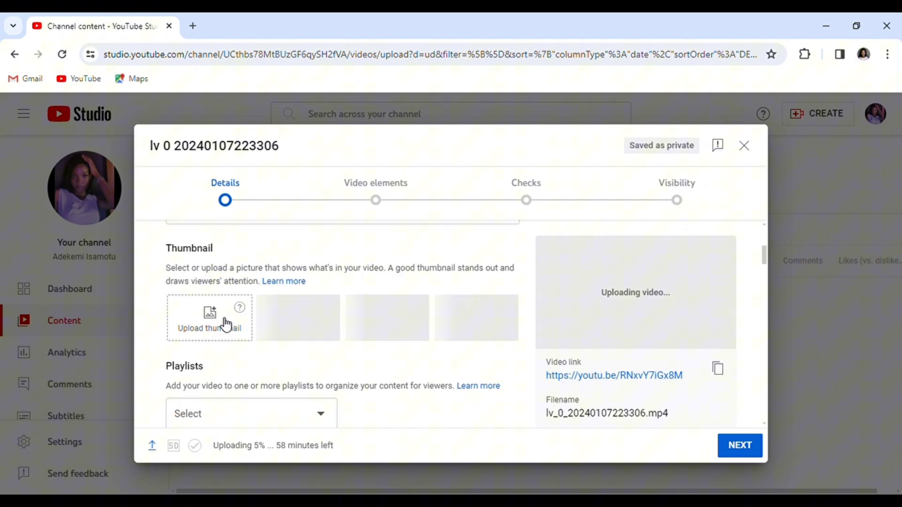
click(751, 443)
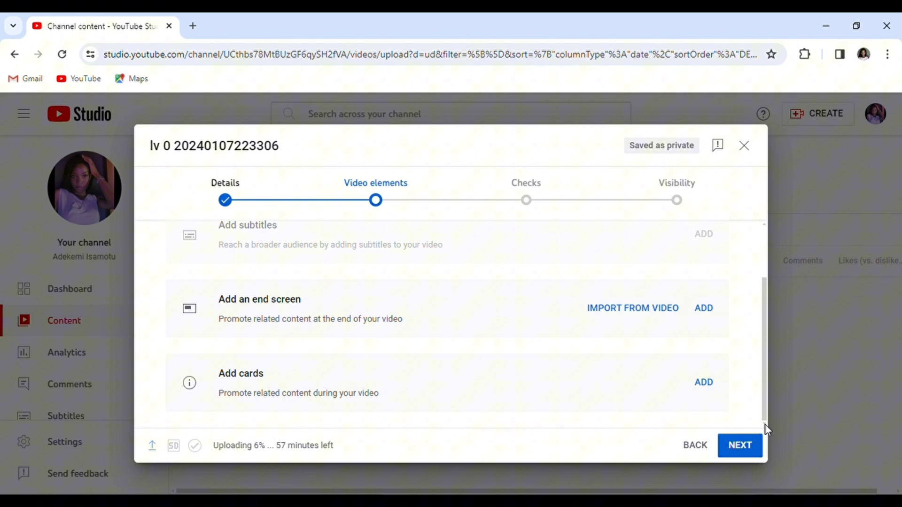
Add an end screen with the one video plus one subscribe layout and inspect its video element
click(705, 310)
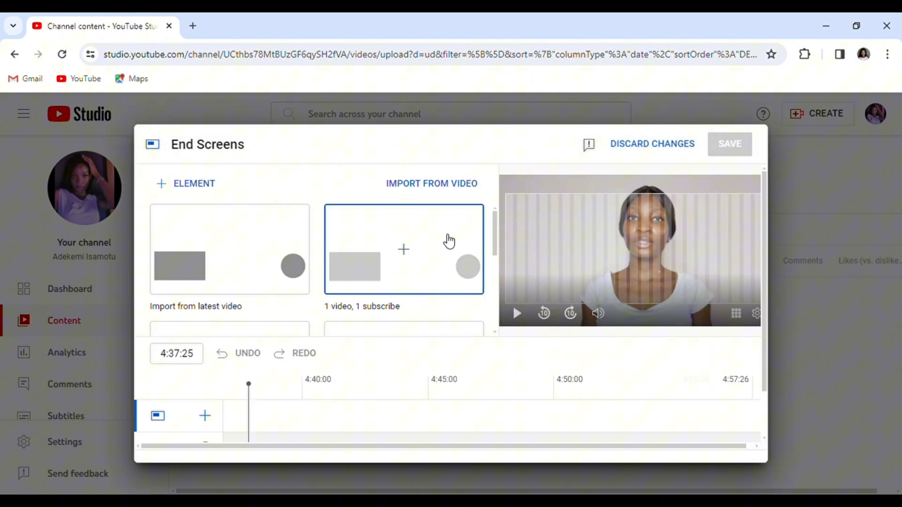
click(447, 240)
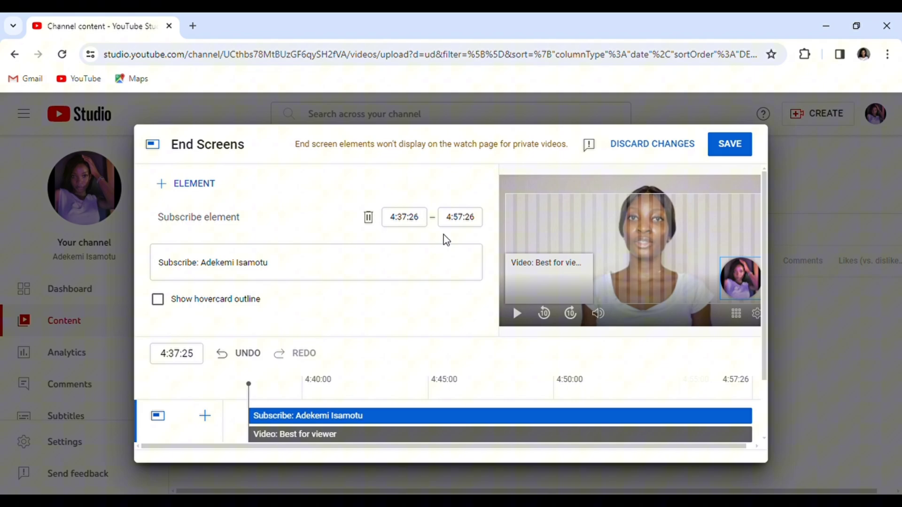
click(507, 284)
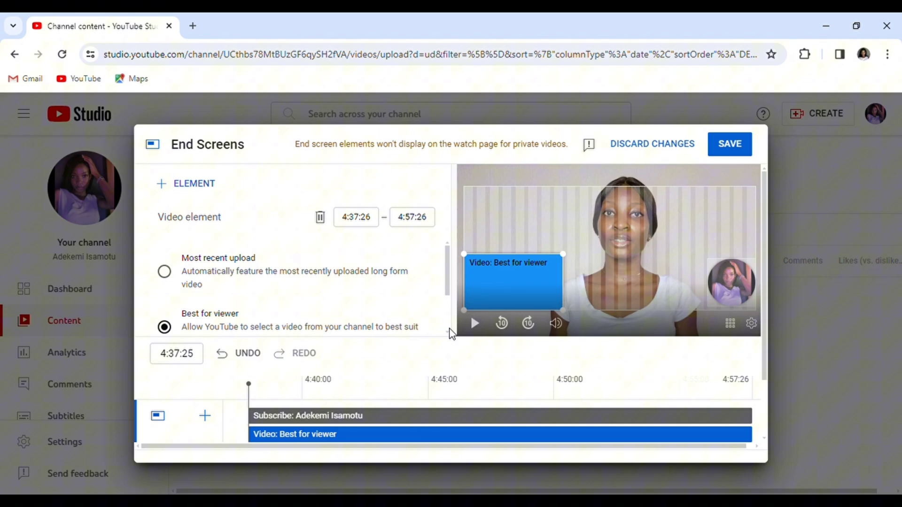
scroll(450, 333, down, 2)
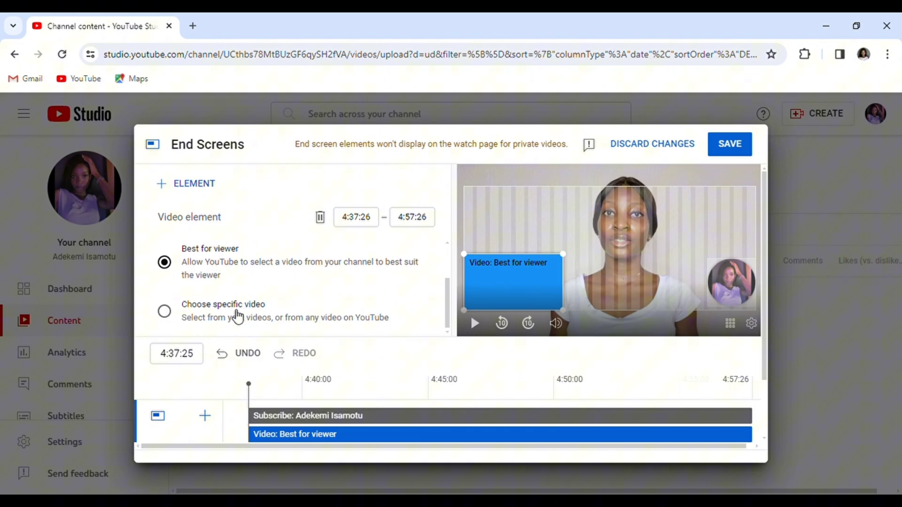
scroll(447, 264, up, 1)
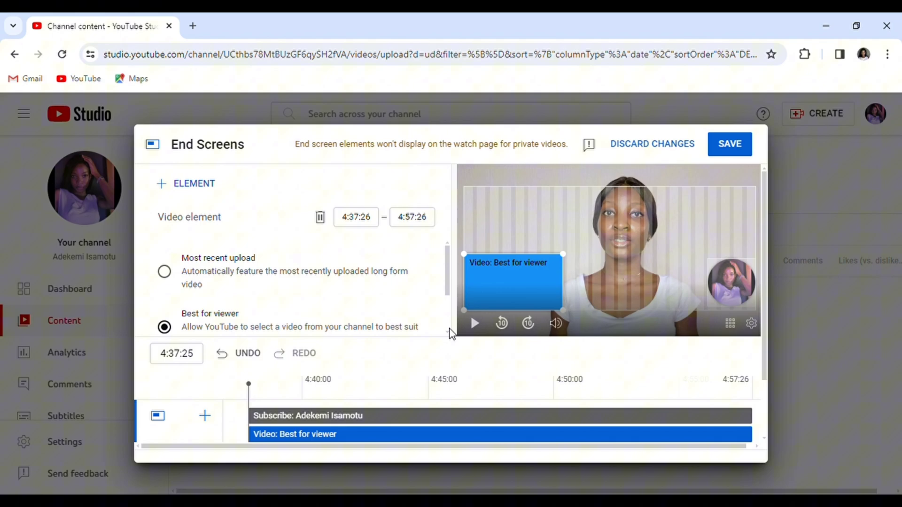
scroll(451, 334, down, 1)
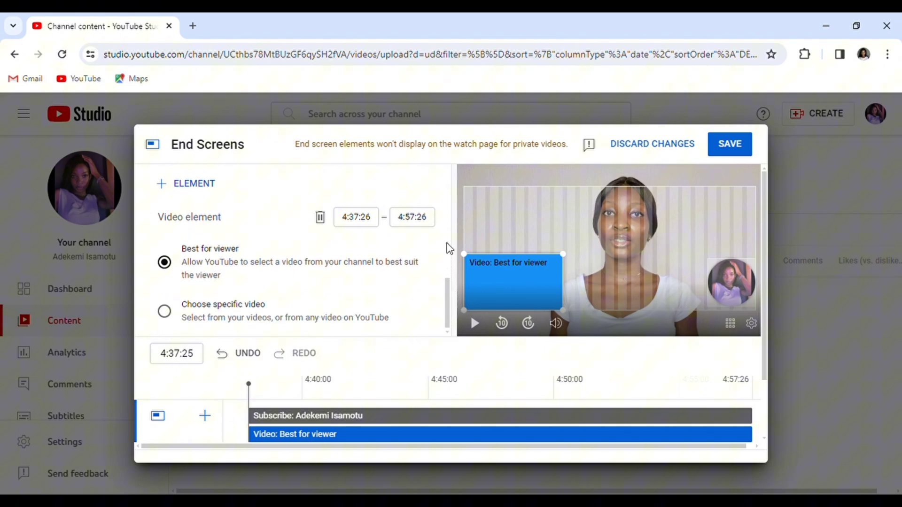
scroll(449, 248, up, 1)
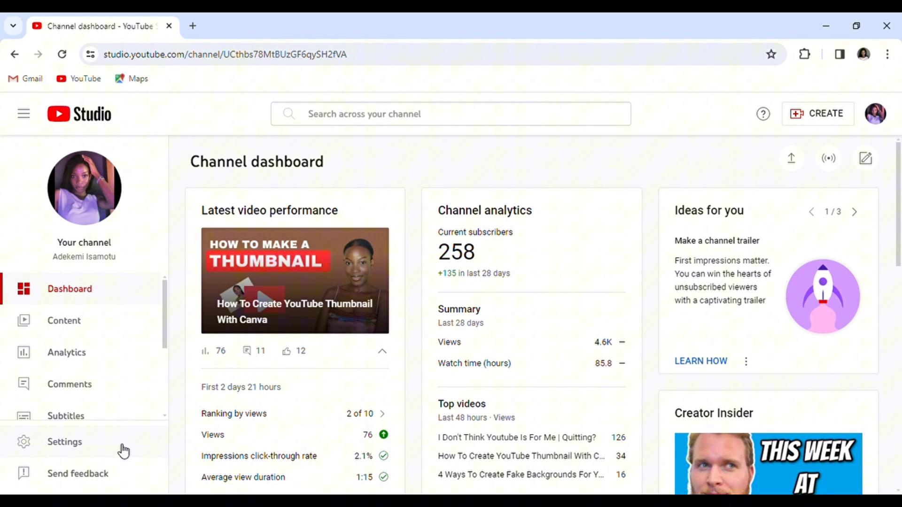
In the channel's Basic info settings, enter the keywords lifestyle, grwm and vlog
click(119, 445)
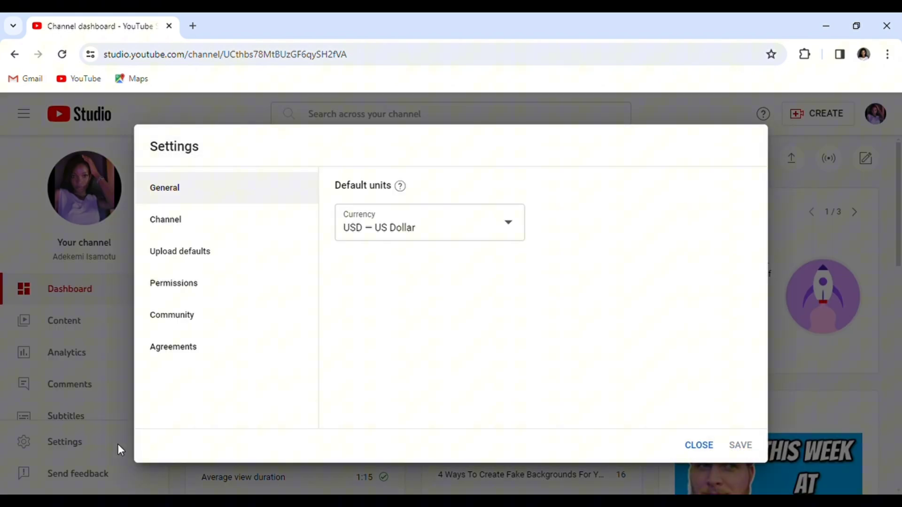
click(165, 220)
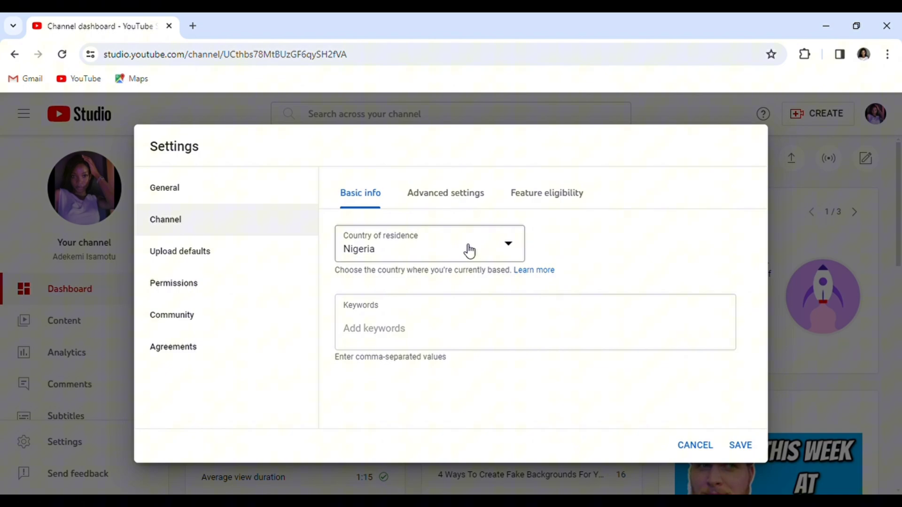
click(484, 328)
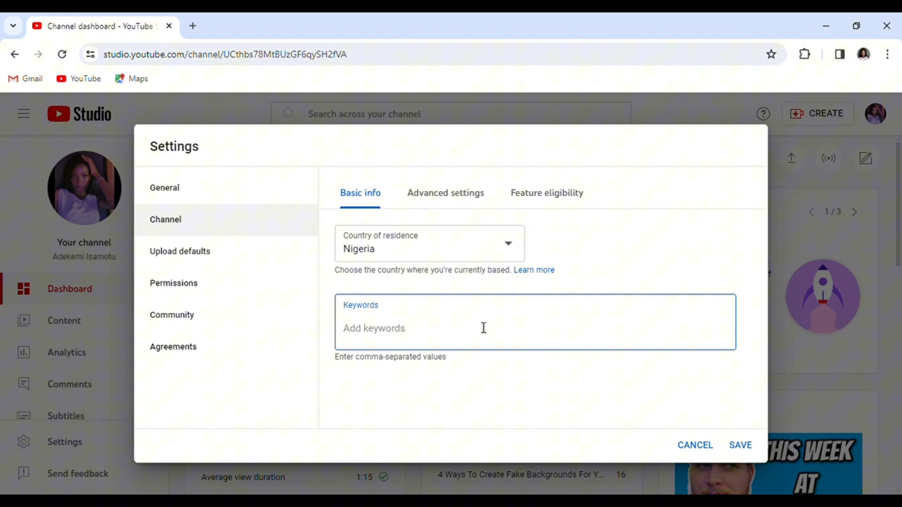
text(lifestyle)
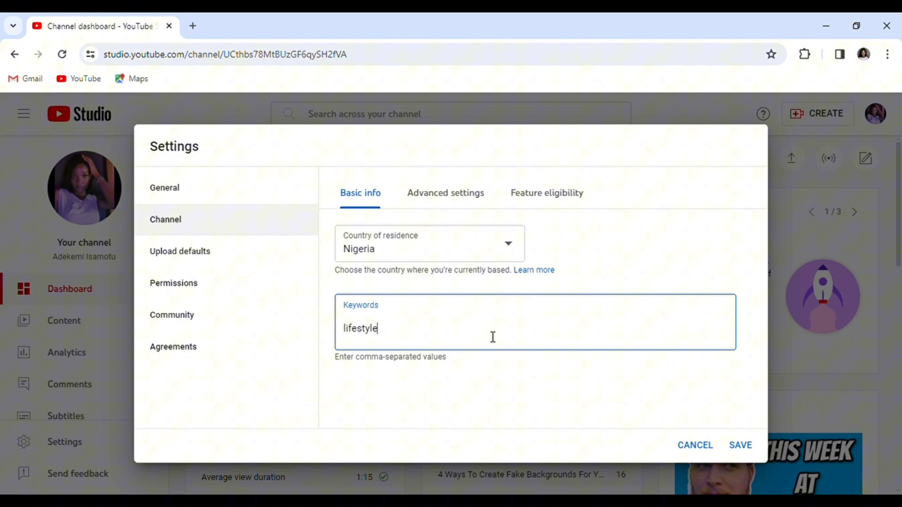
text(,)
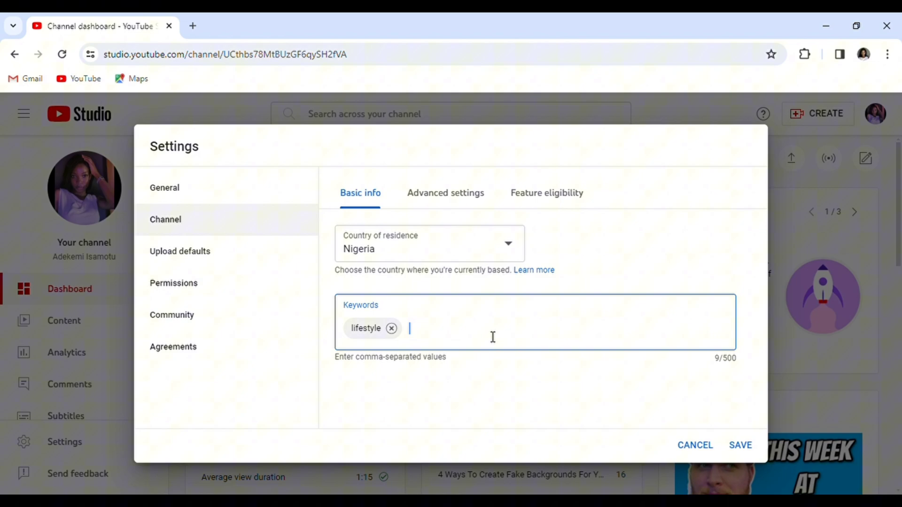
text(grw)
text(m,)
text(vlog)
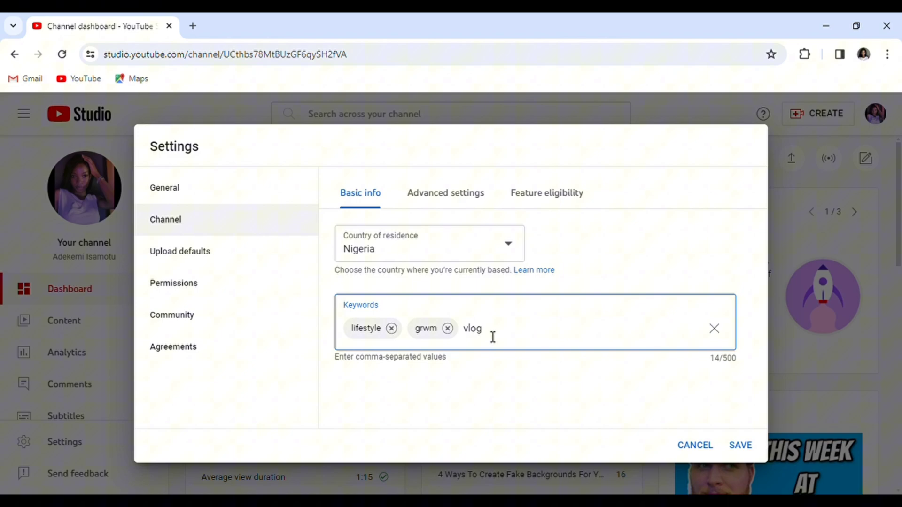
text(,)
Review the Advanced settings audience and captions options, then view the Feature eligibility overview
click(469, 202)
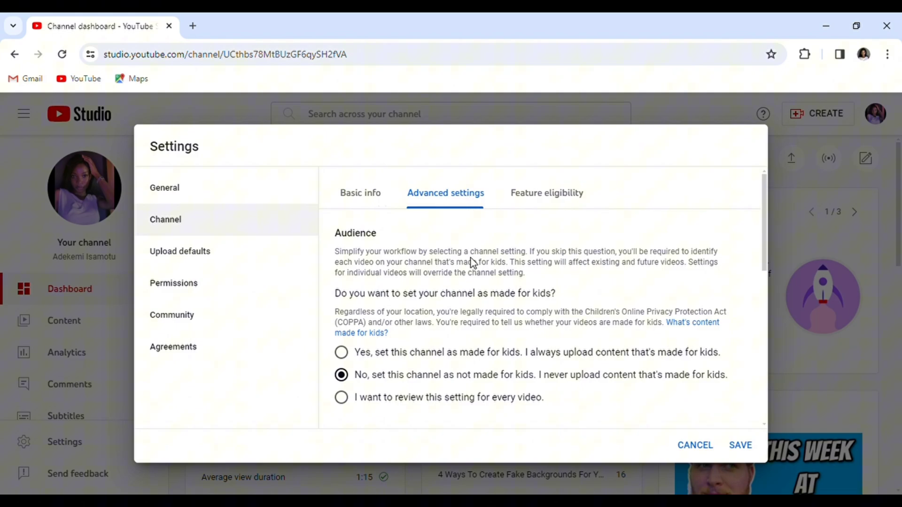
scroll(472, 262, down, 3)
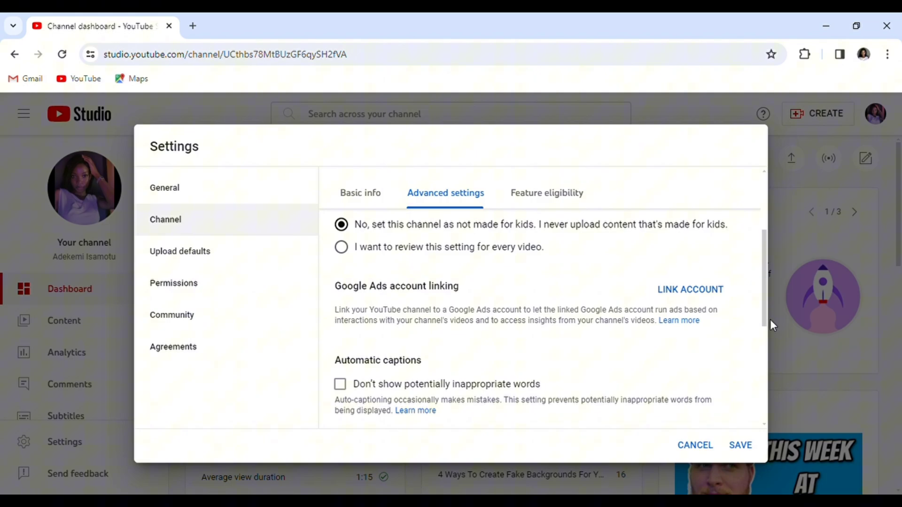
click(566, 203)
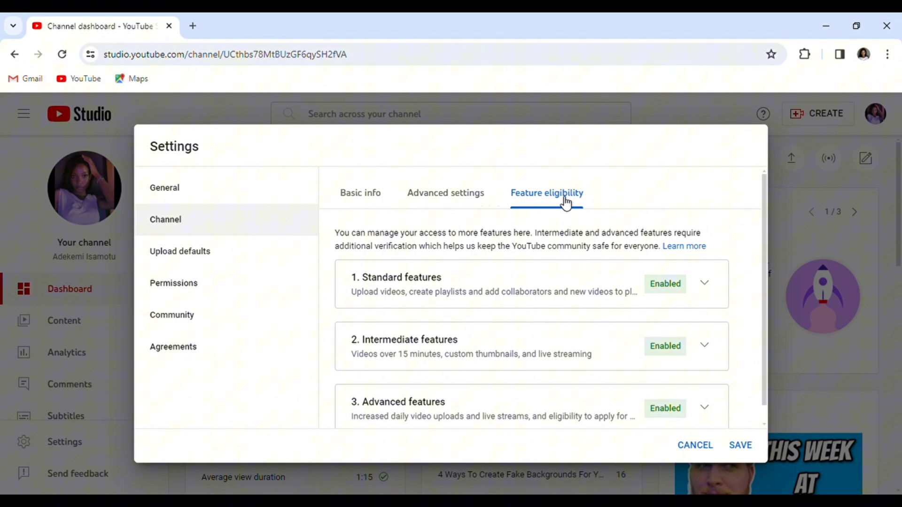
Expand the Standard, Intermediate and Advanced features cards to read their requirements
click(705, 283)
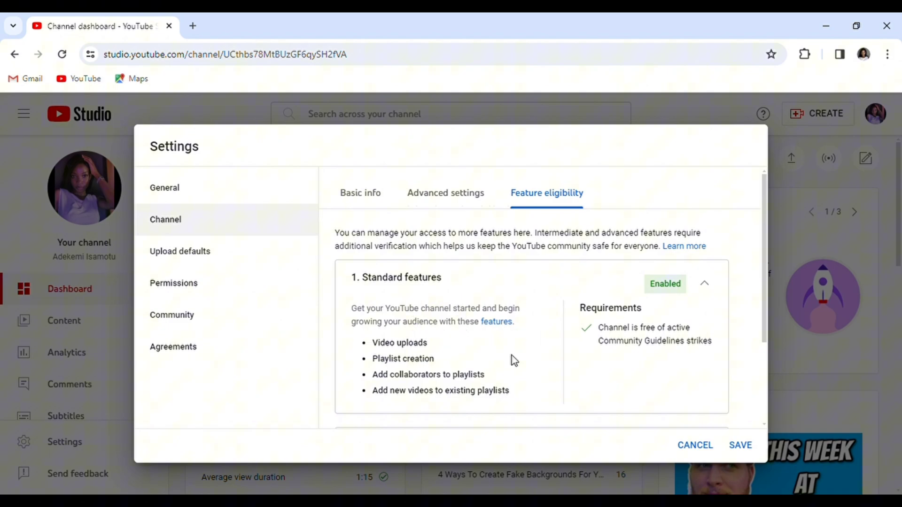
click(537, 372)
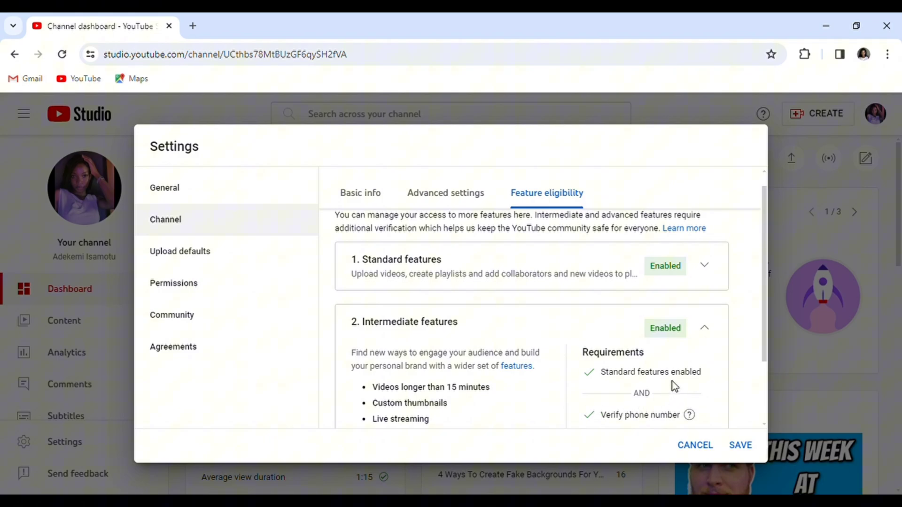
mouse_move(688, 417)
scroll(701, 377, down, 2)
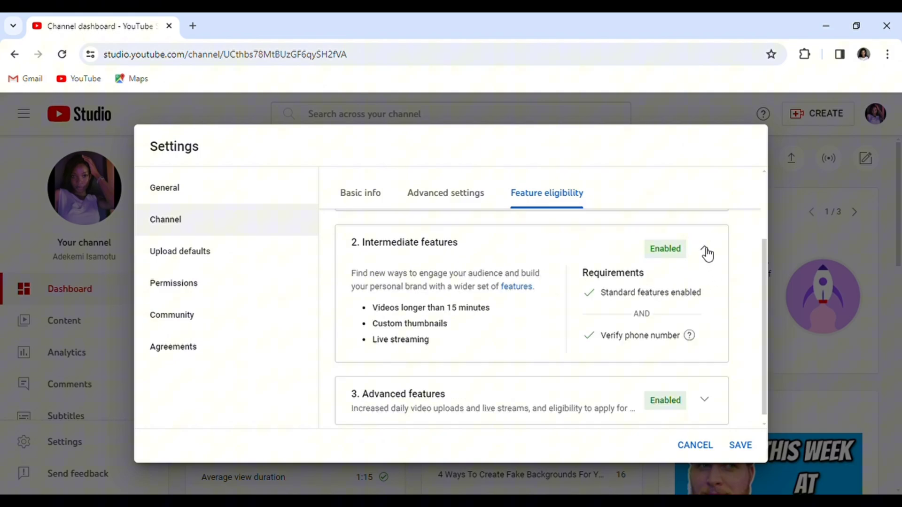
click(704, 399)
mouse_move(639, 373)
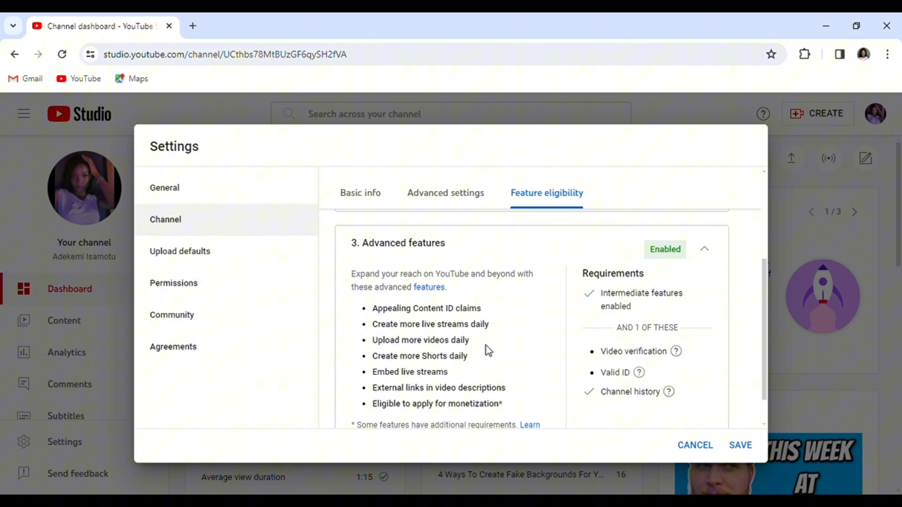
click(259, 260)
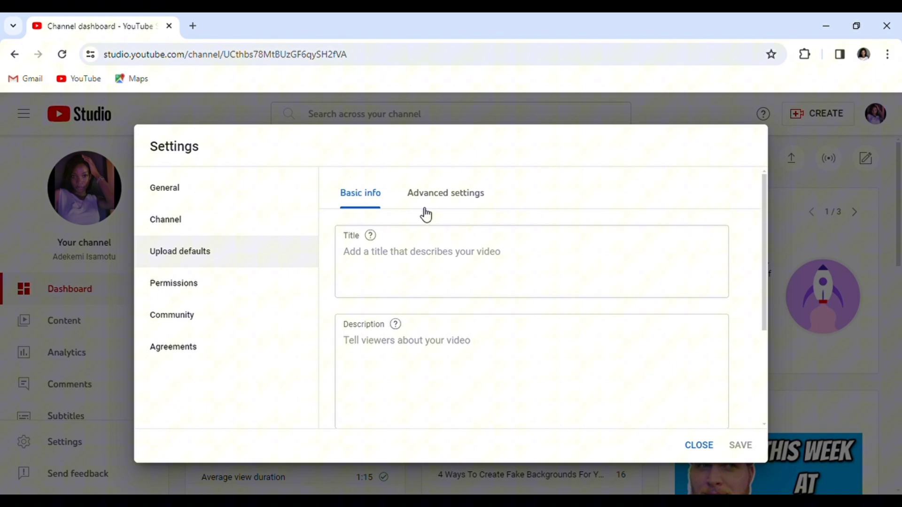
Check the Title and Description help tips and the Visibility choices, leaving upload defaults unchanged
mouse_move(370, 236)
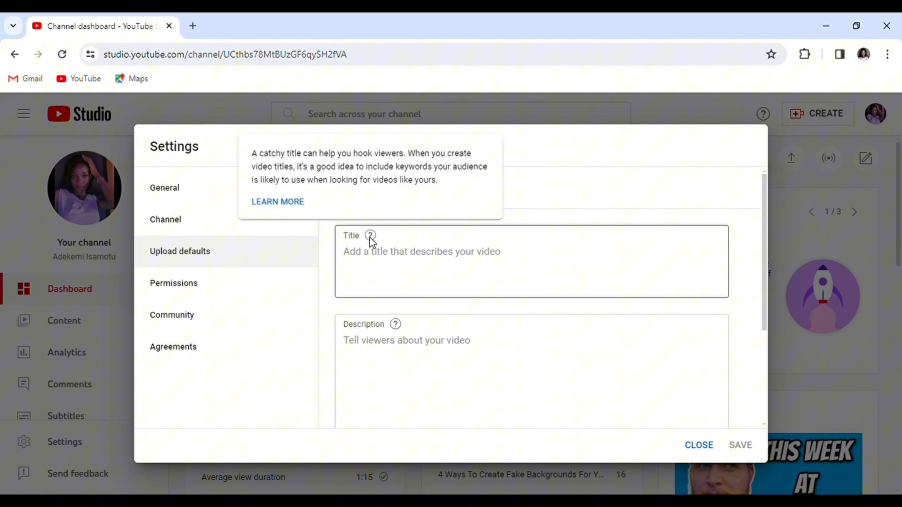
mouse_move(398, 326)
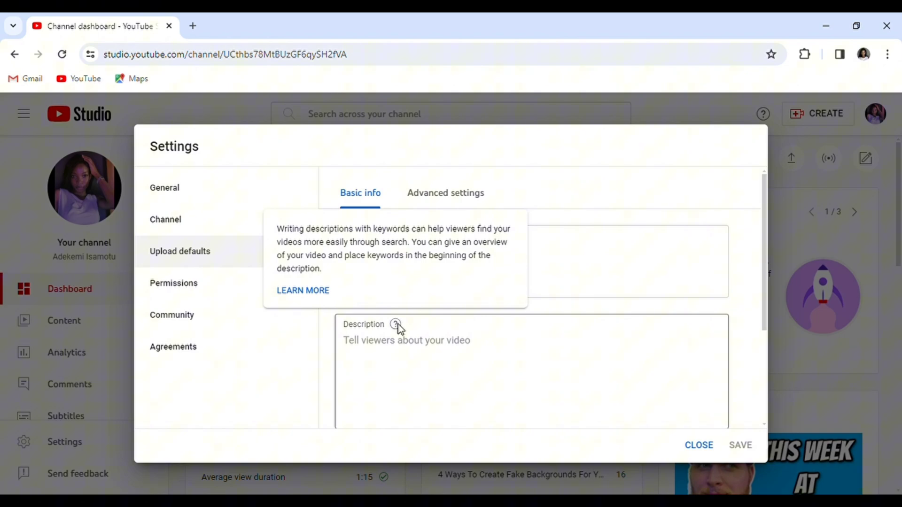
scroll(662, 331, down, 3)
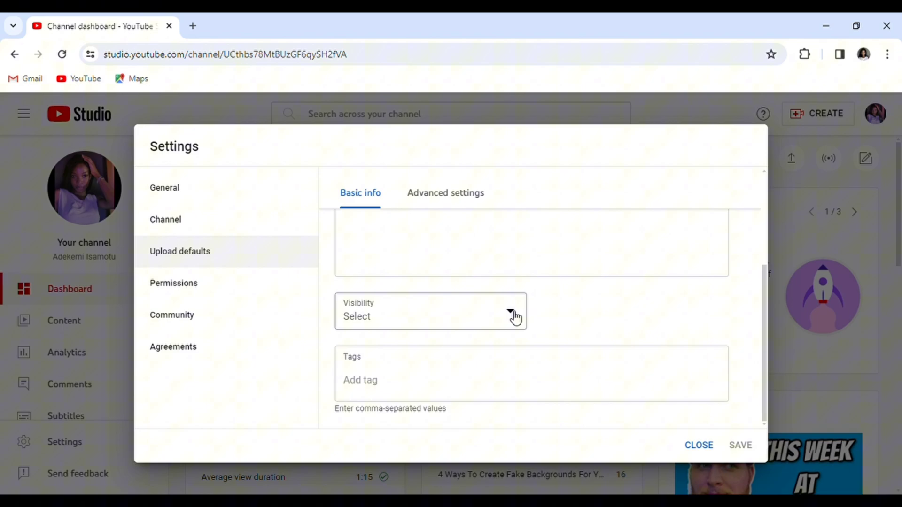
click(515, 318)
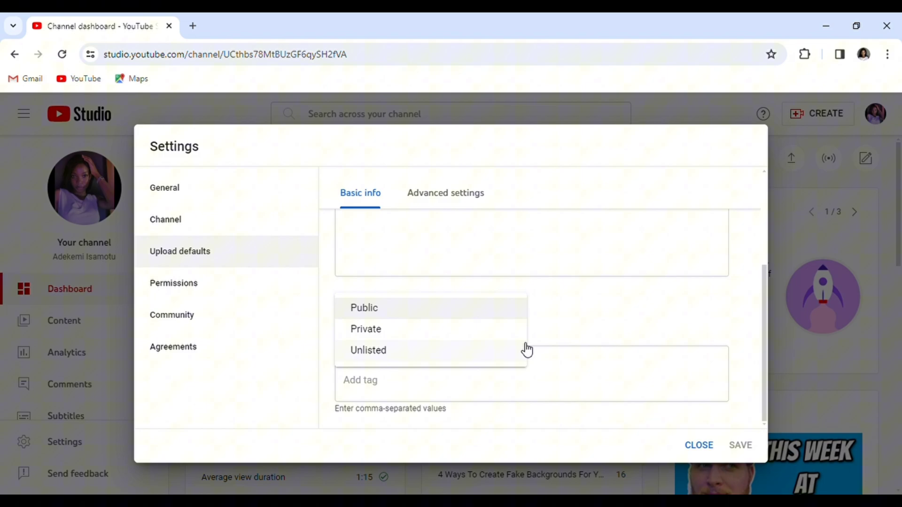
click(595, 285)
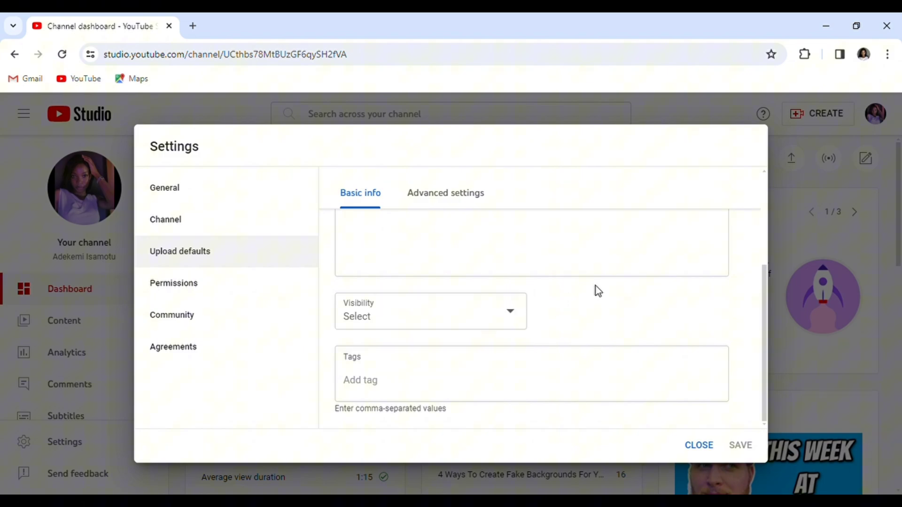
Switch Upload defaults to its Advanced settings tab
click(463, 195)
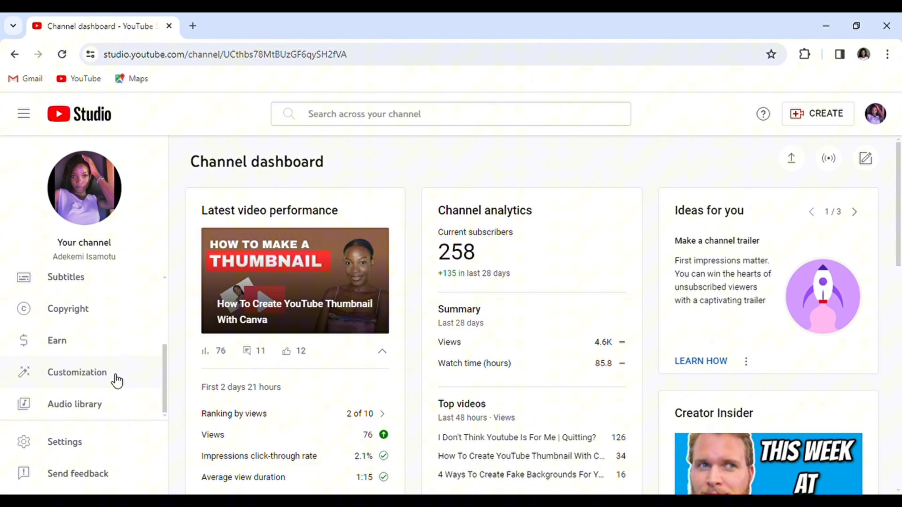
Open Customization > Branding and scroll through the profile picture, banner image and video watermark
click(117, 380)
click(280, 204)
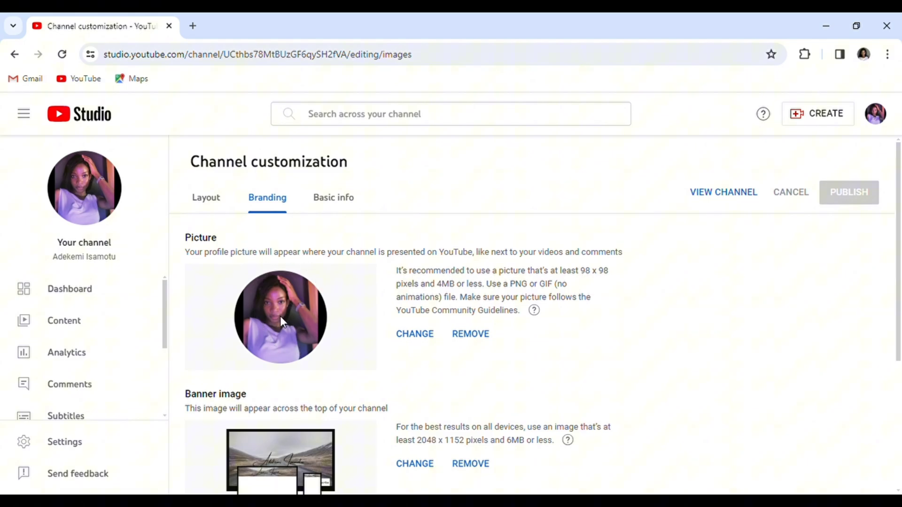
scroll(324, 332, down, 2)
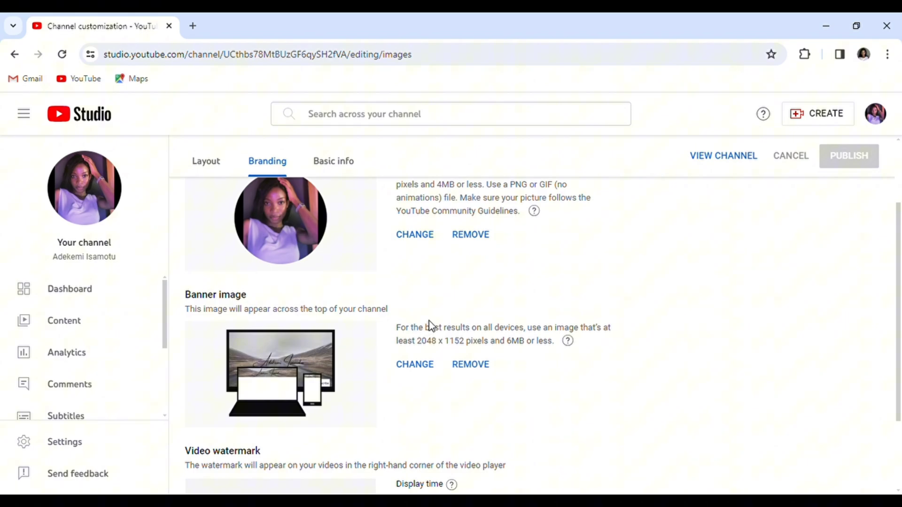
scroll(429, 320, down, 2)
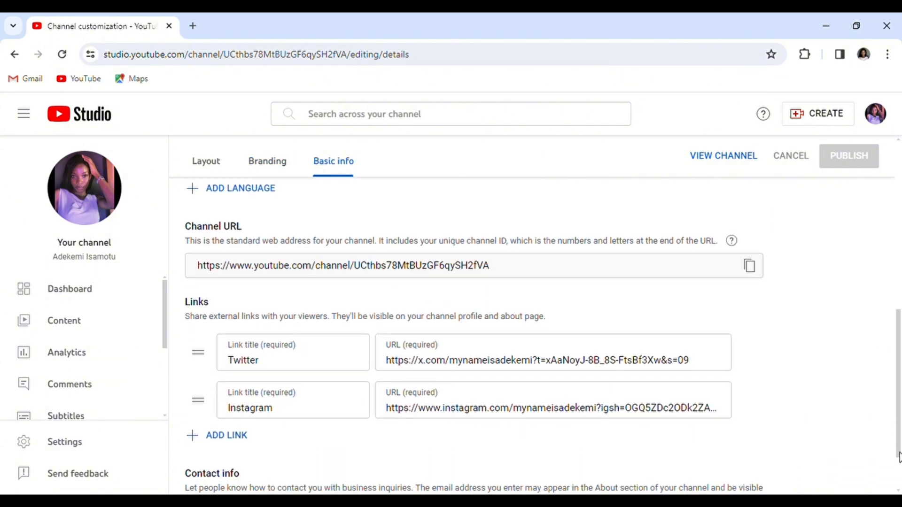
scroll(899, 468, down, 1)
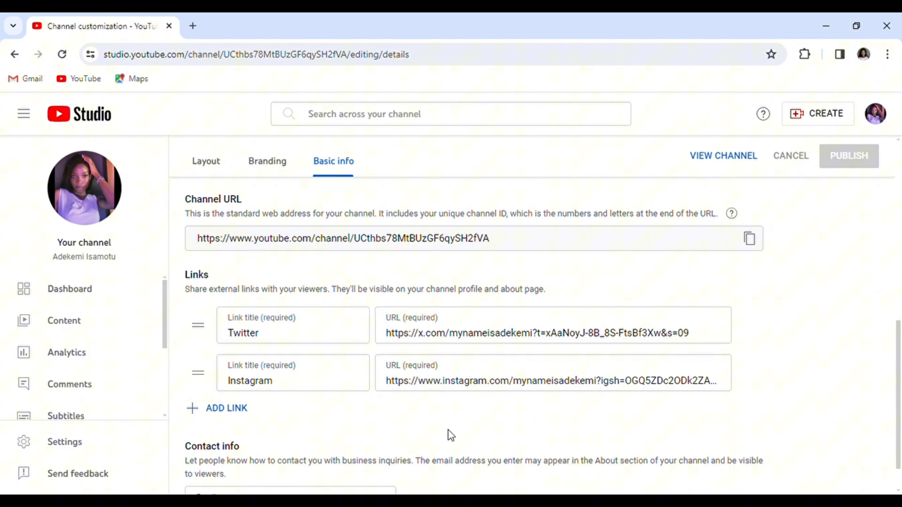
scroll(457, 436, down, 1)
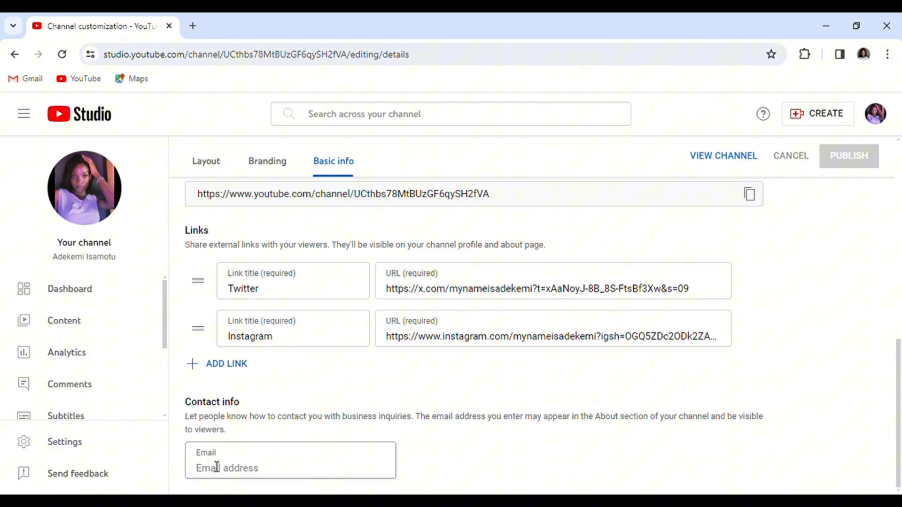